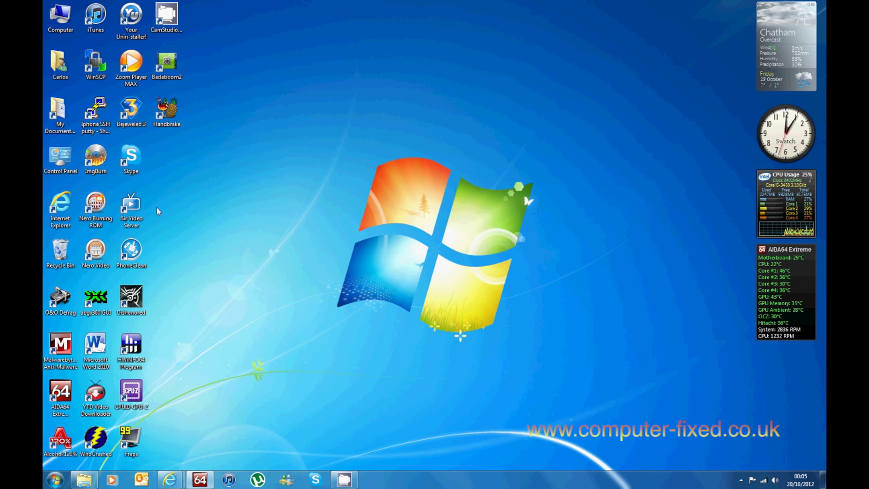
- Launch Internet Explorer from the desktop icon to reach the Google UK homepage
double_click(64, 209)
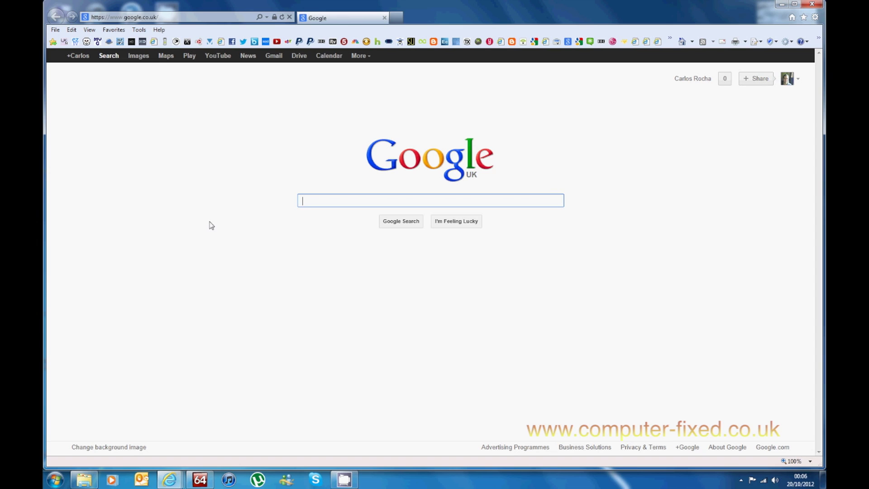
- Search Google for 'microsoft windows keyboards drivers' and open the Microsoft Hardware downloads result
text(micro)
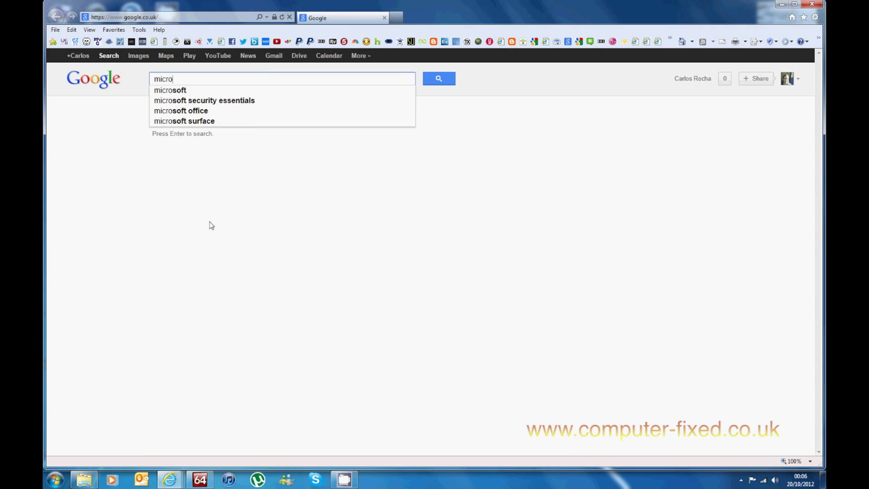
text(soft w)
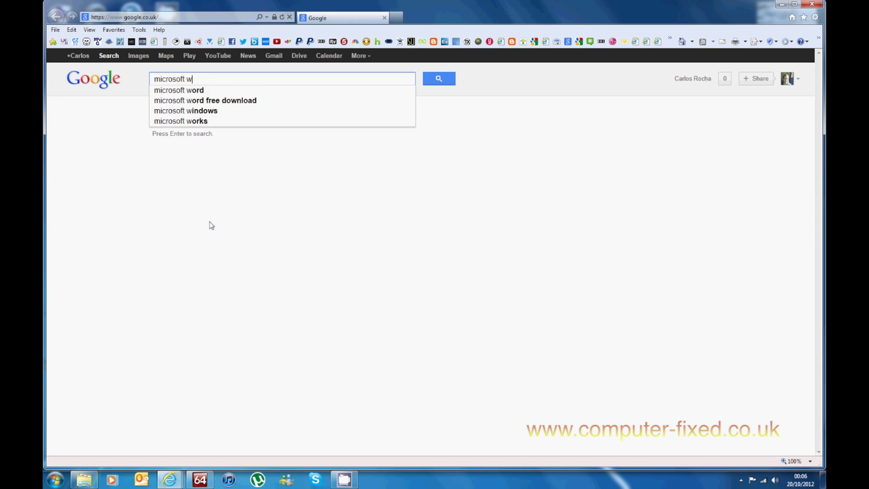
text(indows k)
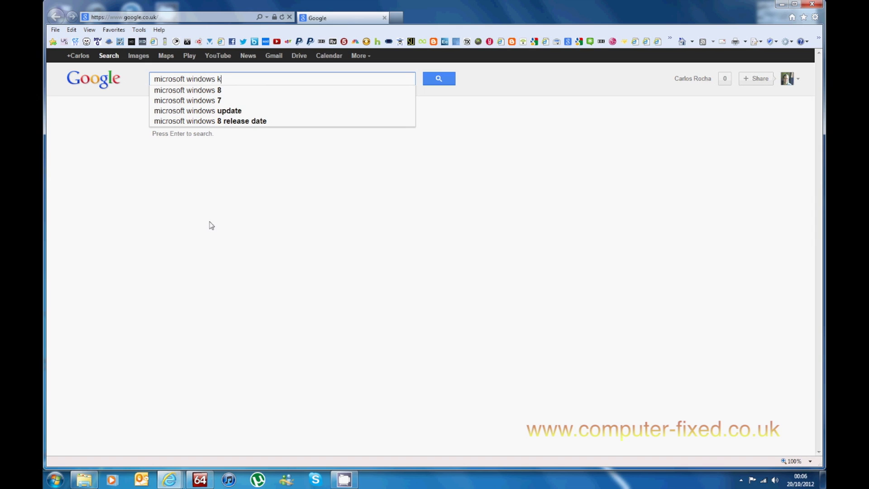
text(eyboard)
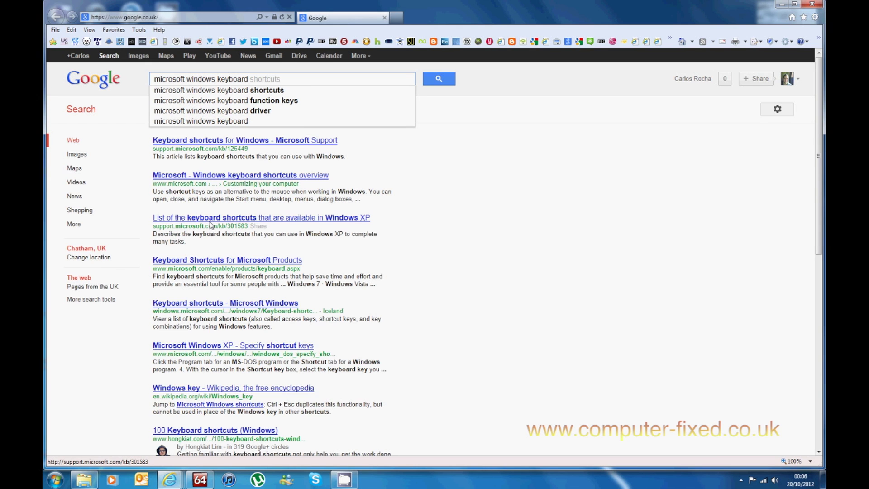
text(s)
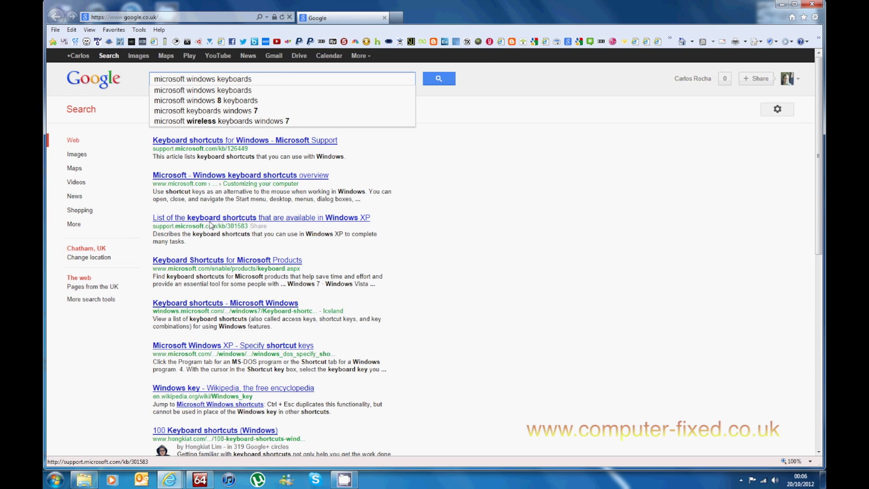
text( d)
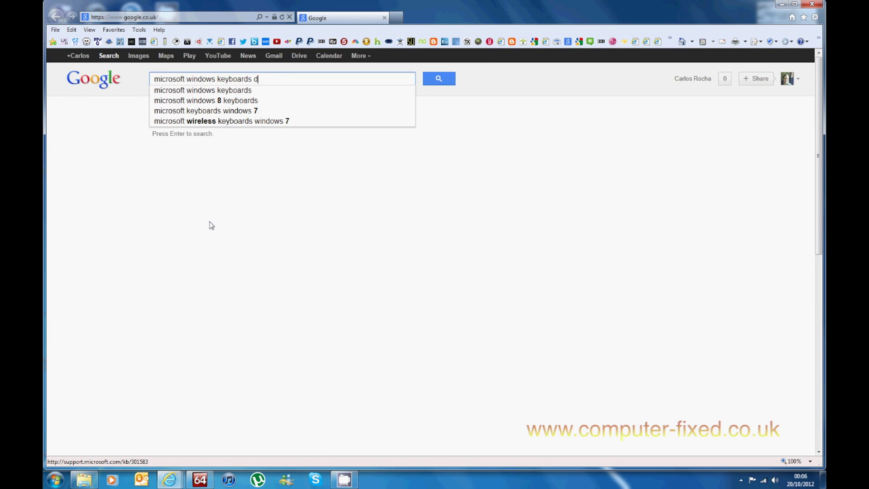
text(rivers)
key(Return)
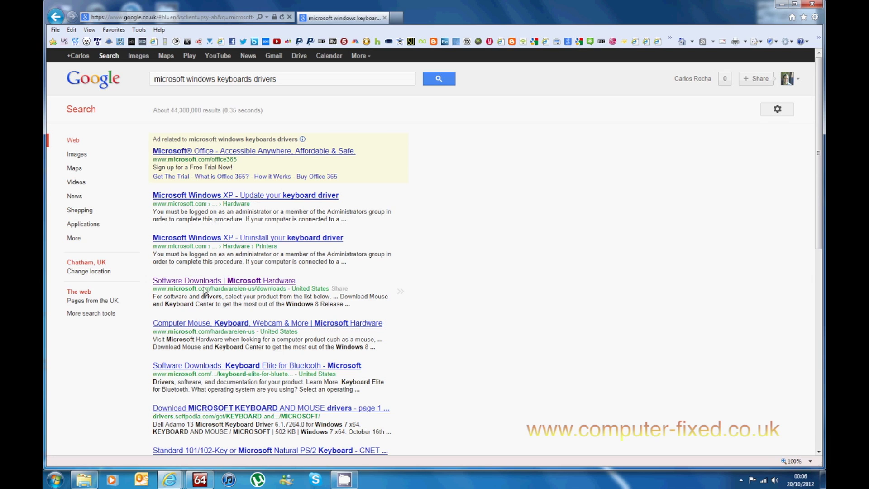
click(254, 283)
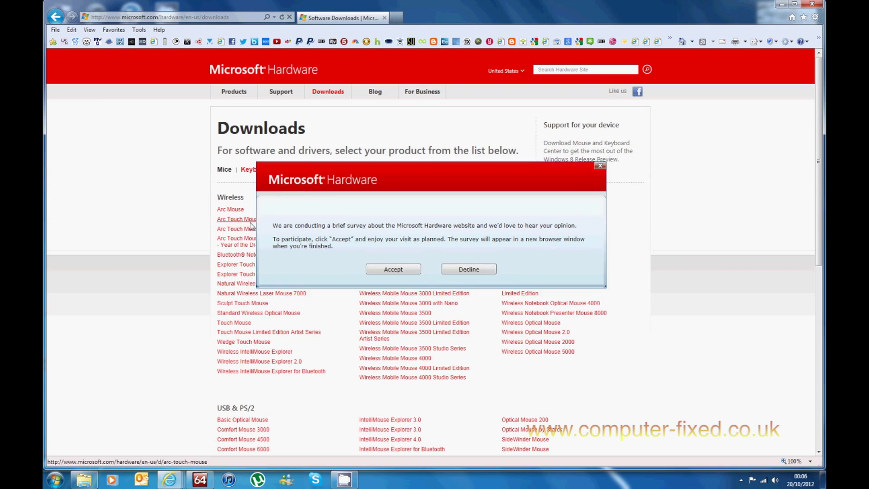
- Decline the survey and go to the Wireless Media Desktop 1000 downloads under Desktop Sets
click(465, 294)
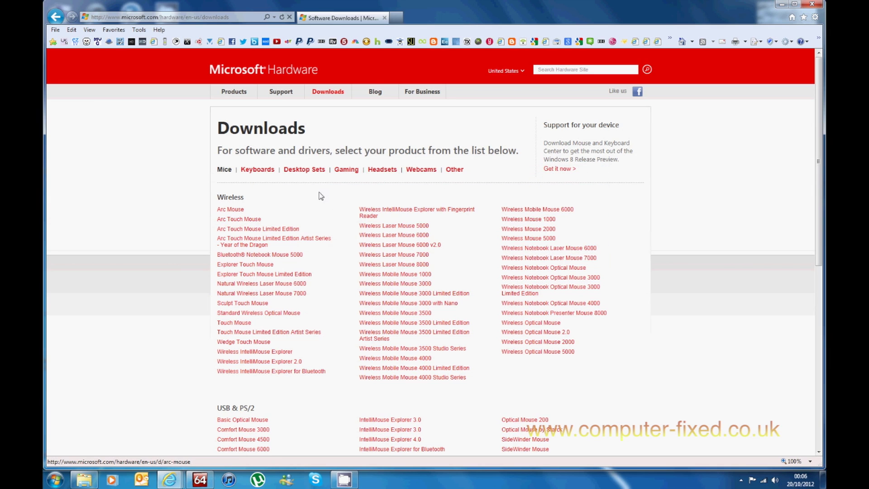
click(300, 172)
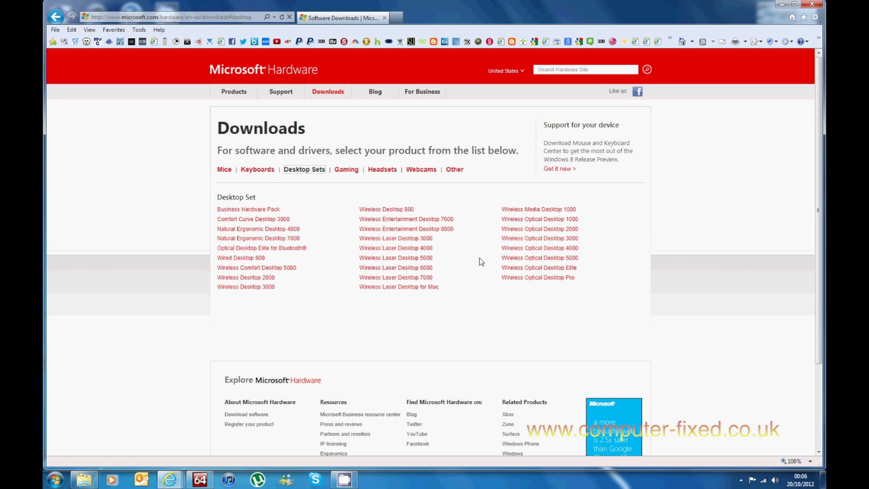
click(511, 210)
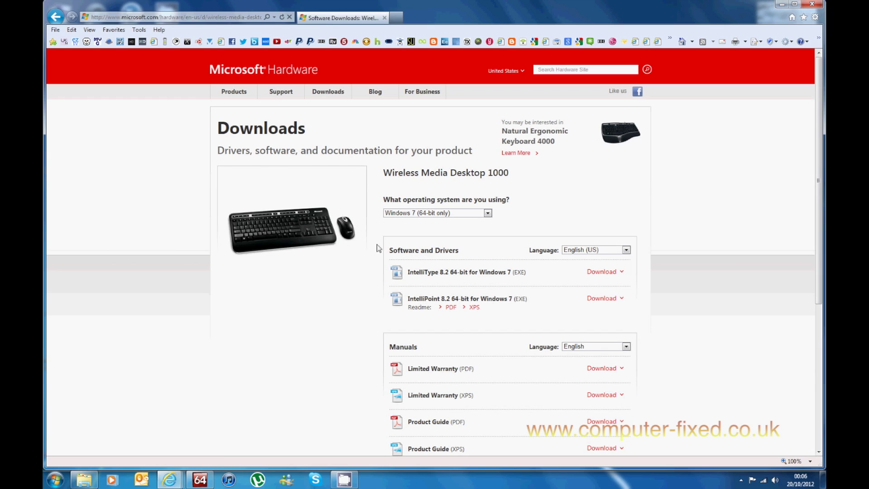
click(445, 214)
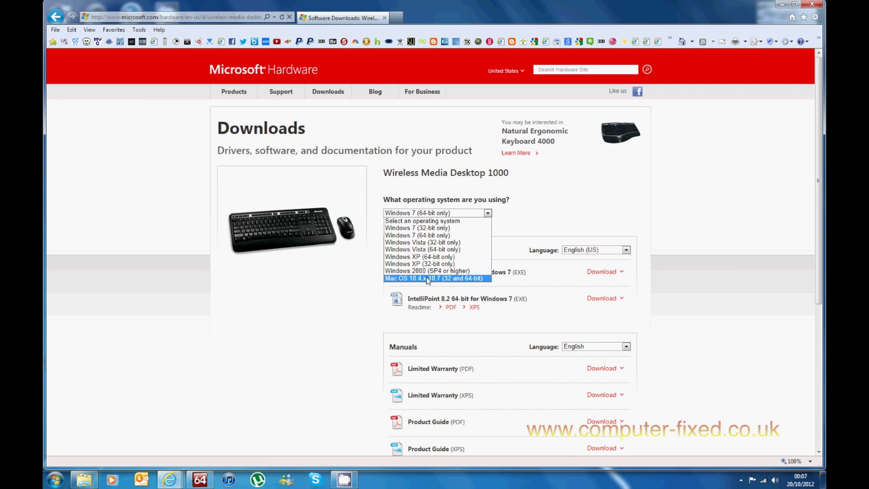
- Keep Windows 7 (64-bit only) as the operating system, then close Internet Explorer
click(536, 217)
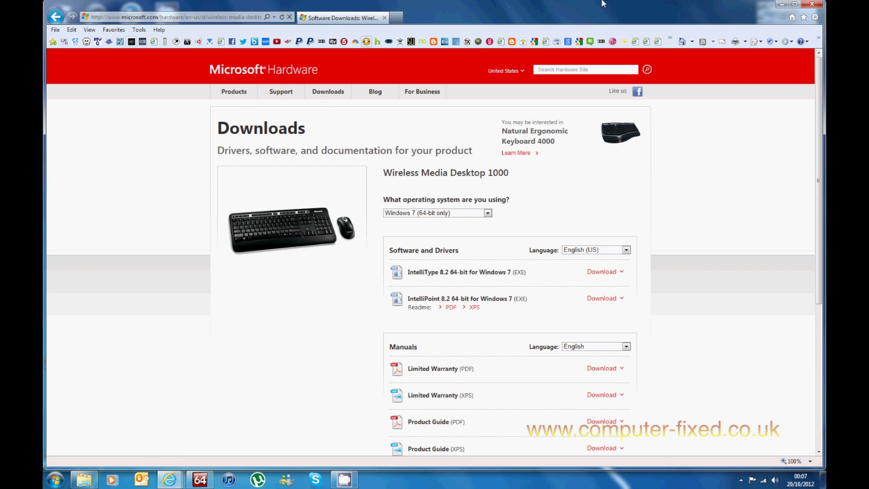
click(811, 4)
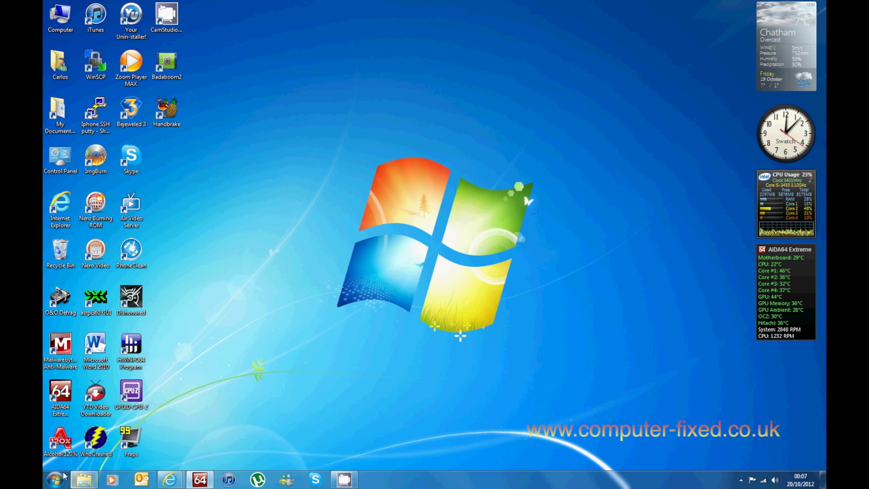
- Go to Devices and Printers from the Start menu and open the Wireless Optical Mouse 2000
click(56, 483)
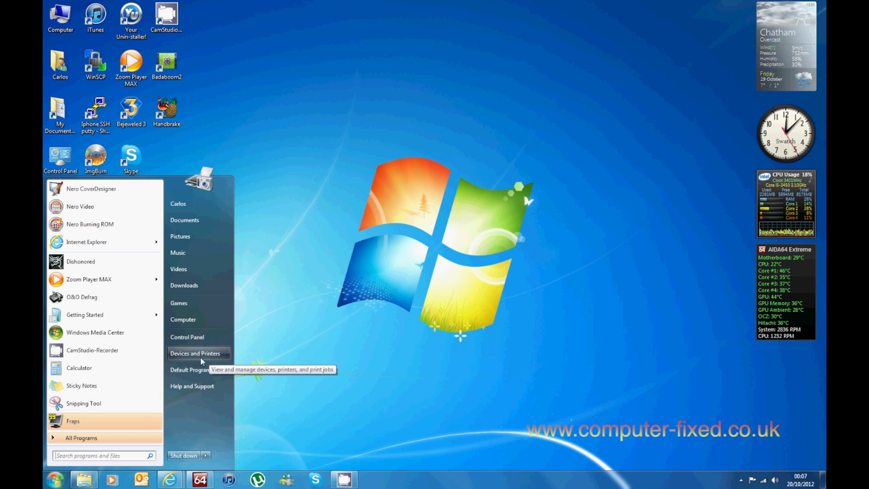
click(307, 396)
click(55, 480)
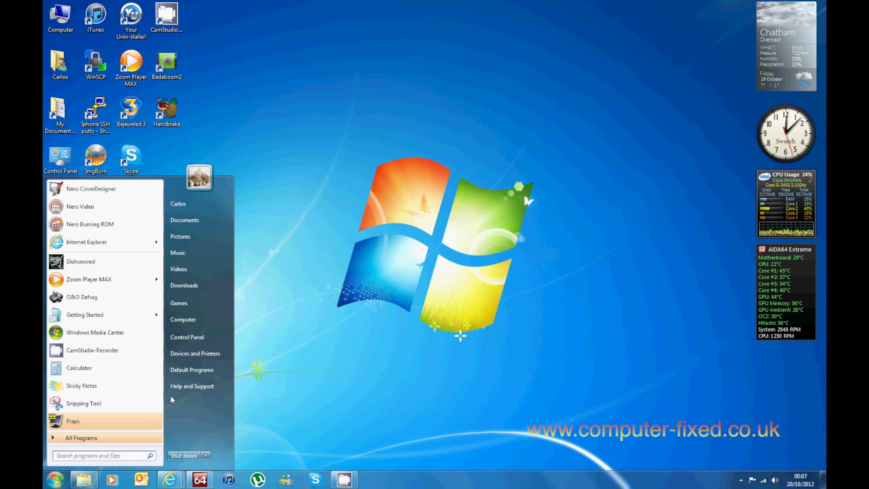
click(206, 354)
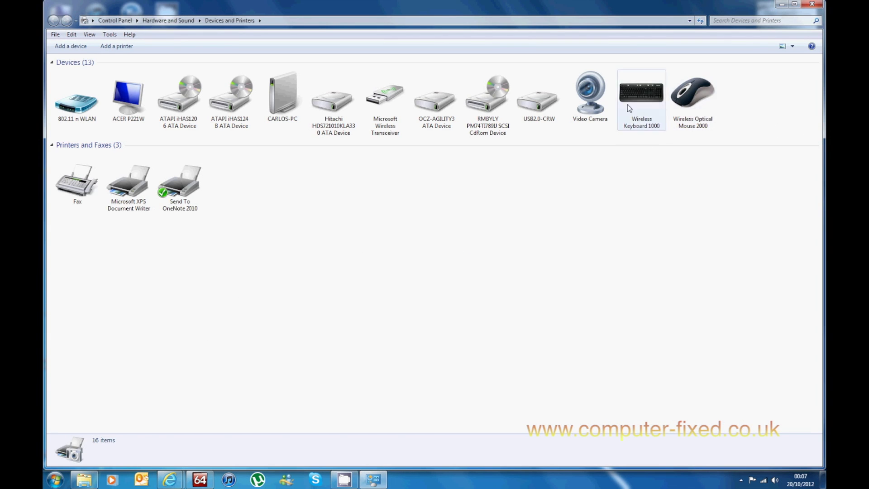
double_click(697, 105)
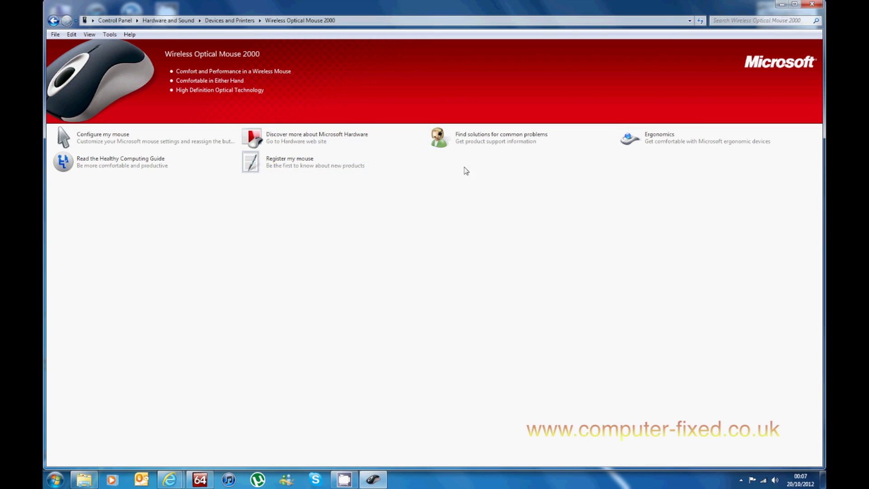
- Bring up the mouse configuration settings from the Wireless Optical Mouse 2000 page
click(108, 143)
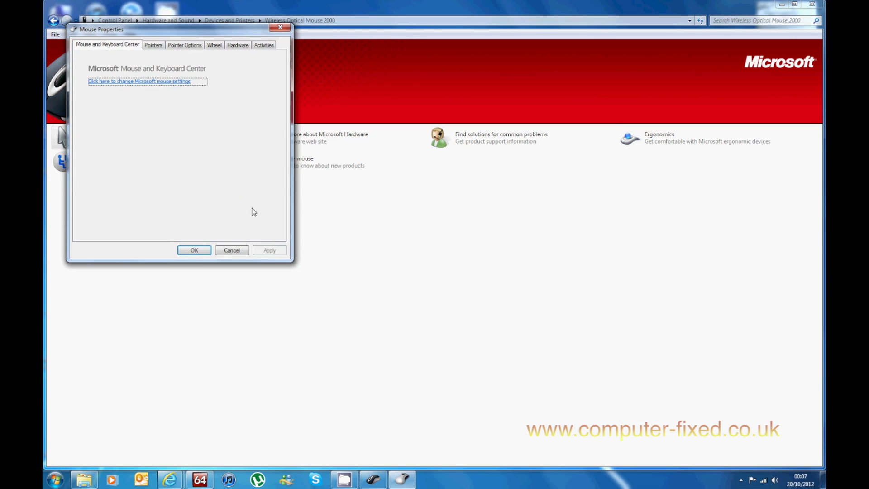
drag(195, 38, 217, 100)
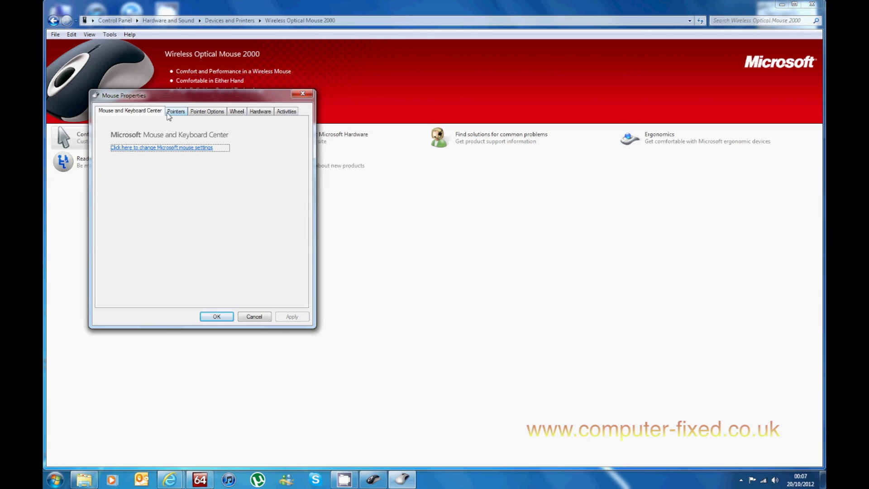
click(181, 114)
click(203, 114)
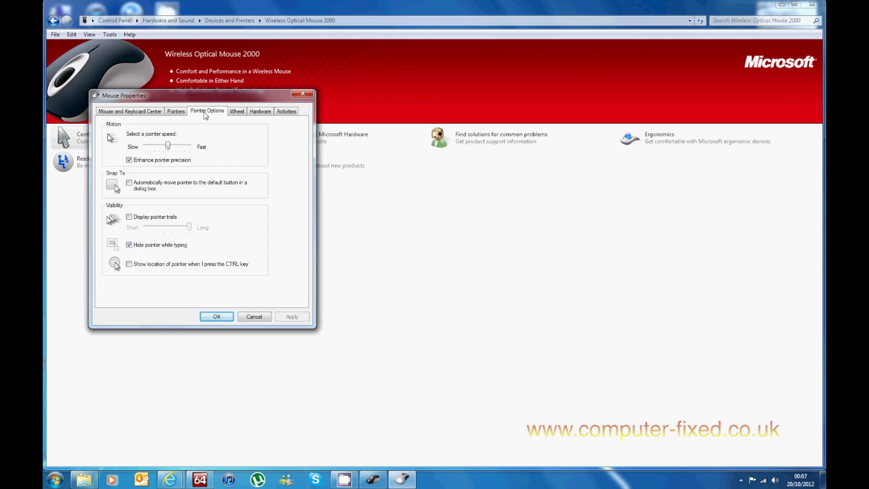
click(238, 113)
click(266, 116)
click(288, 115)
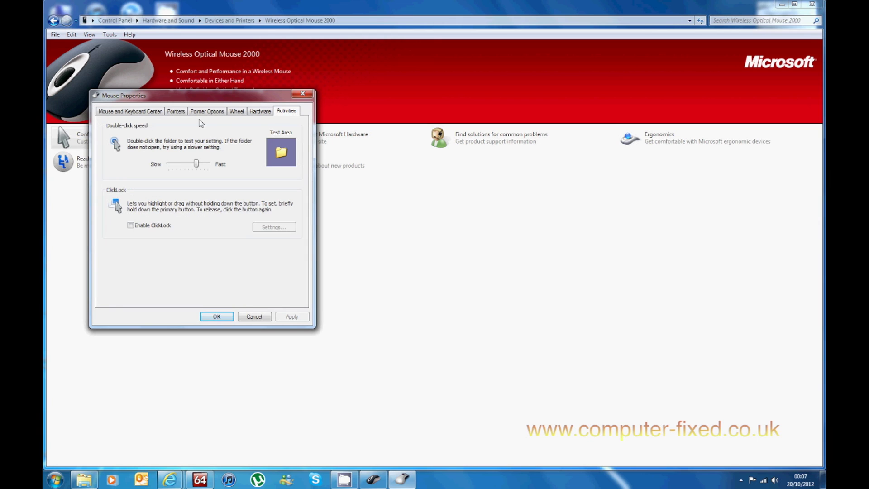
click(237, 113)
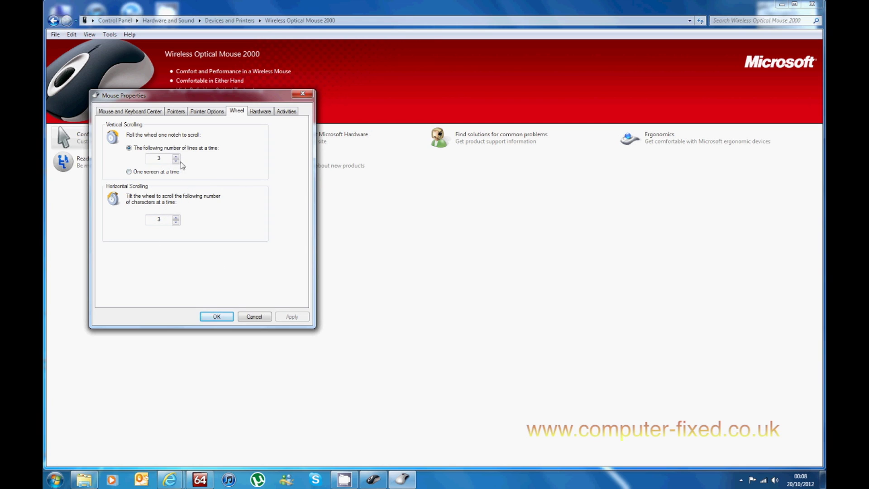
click(127, 115)
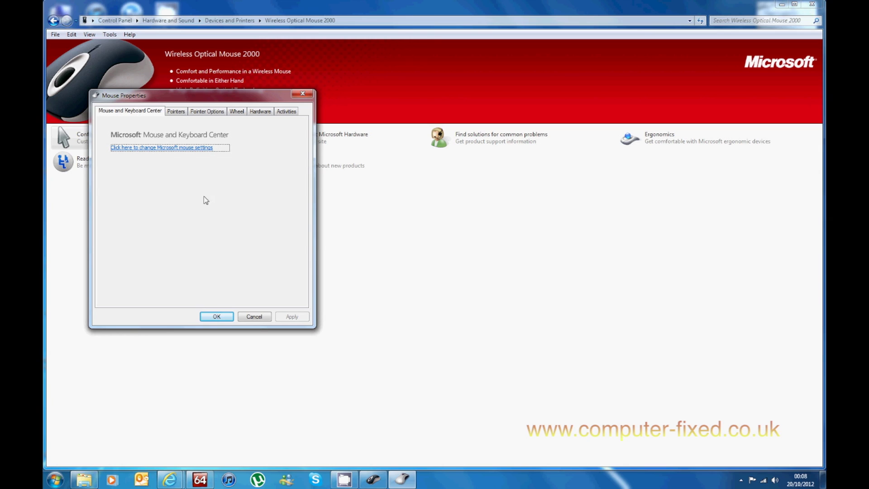
click(170, 149)
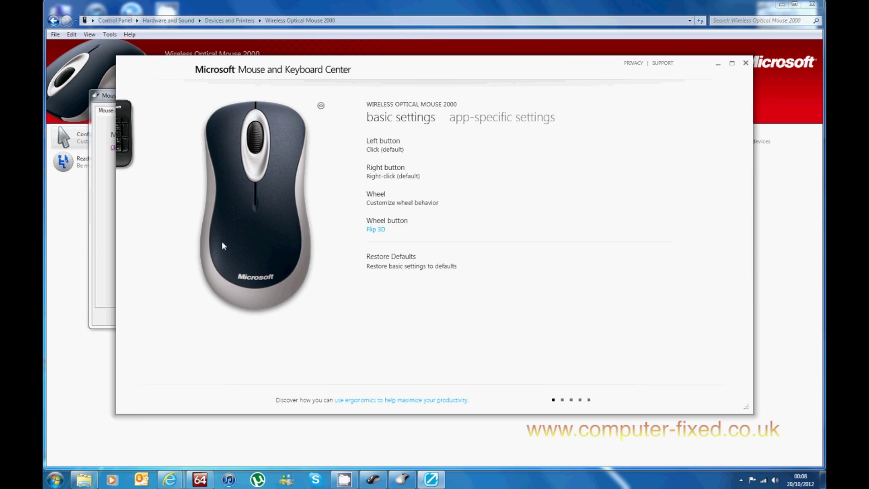
- View the Wireless Keyboard 1000 settings, return to the mouse, and trigger Flip 3D with the wheel
click(135, 148)
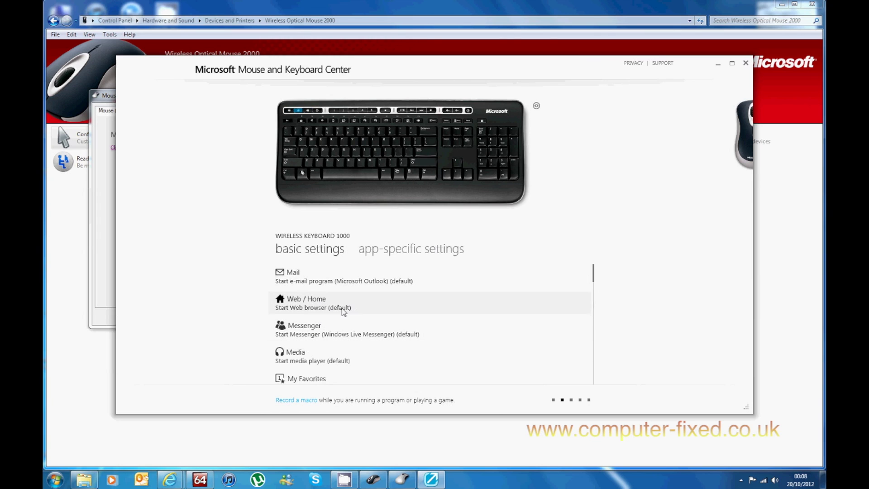
click(737, 138)
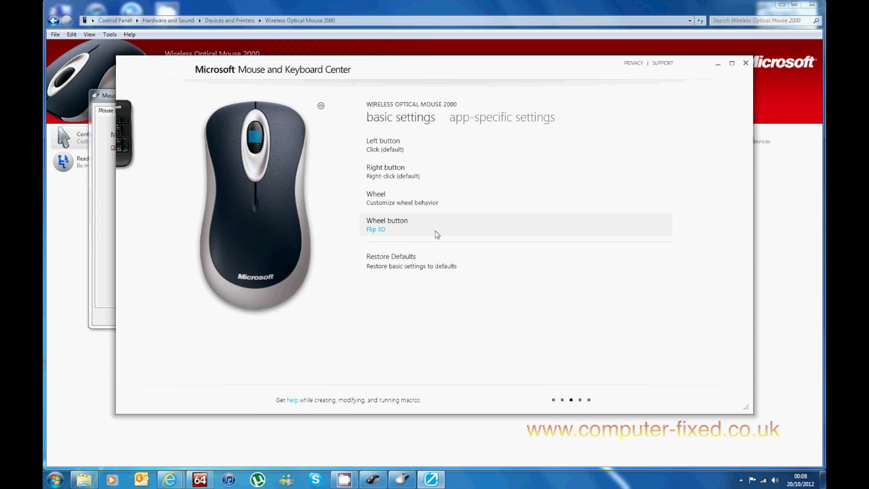
middle_click(394, 243)
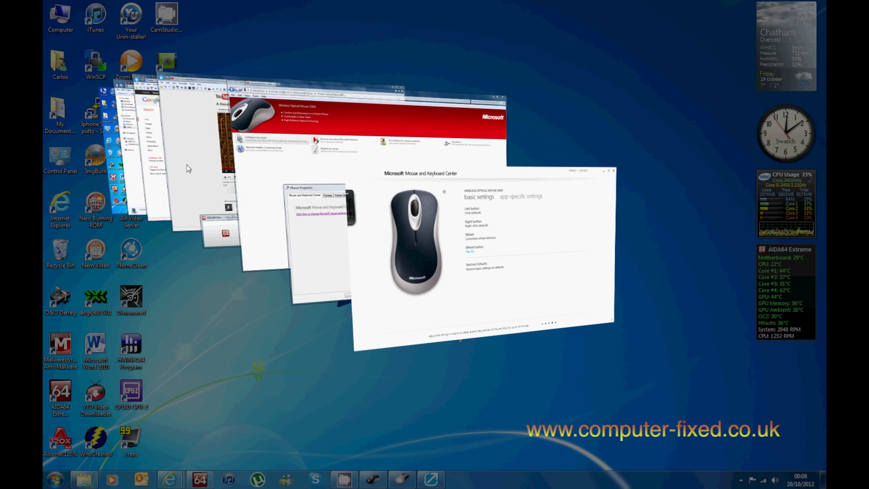
click(259, 168)
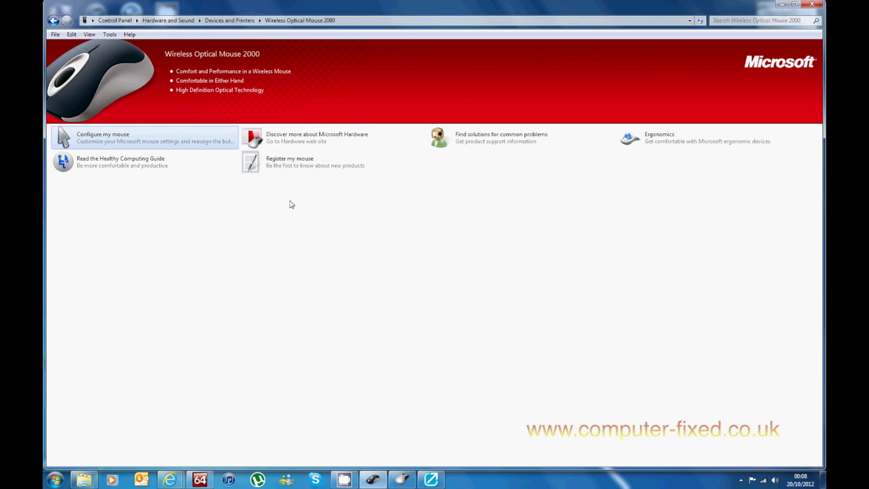
middle_click(293, 205)
scroll(353, 199, down, 1)
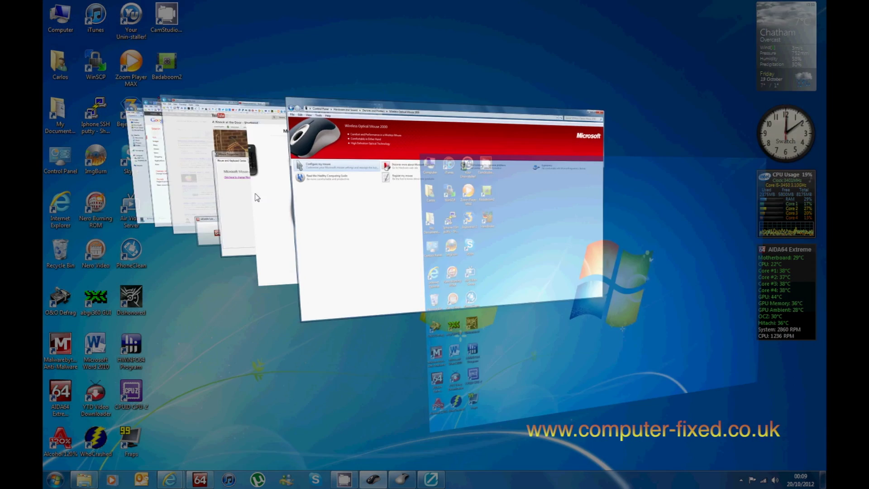
click(365, 225)
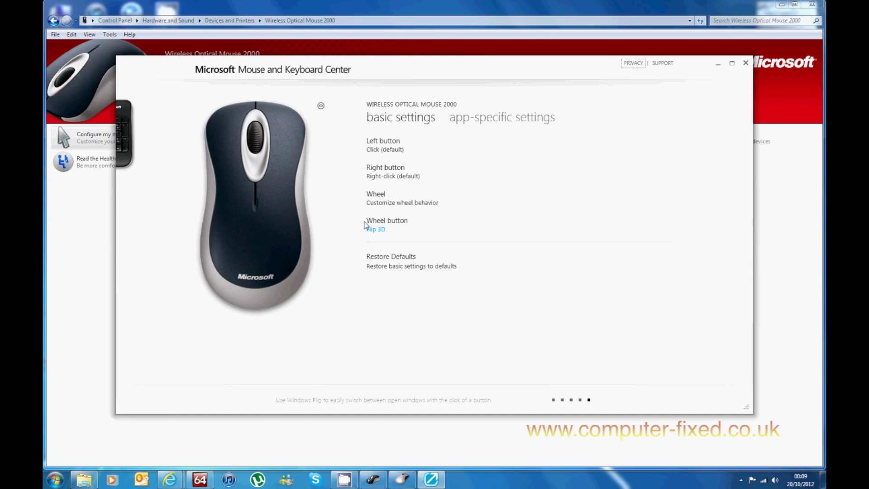
- Show the mouse Wheel settings, with Reverse Scroll Direction turned on
click(401, 204)
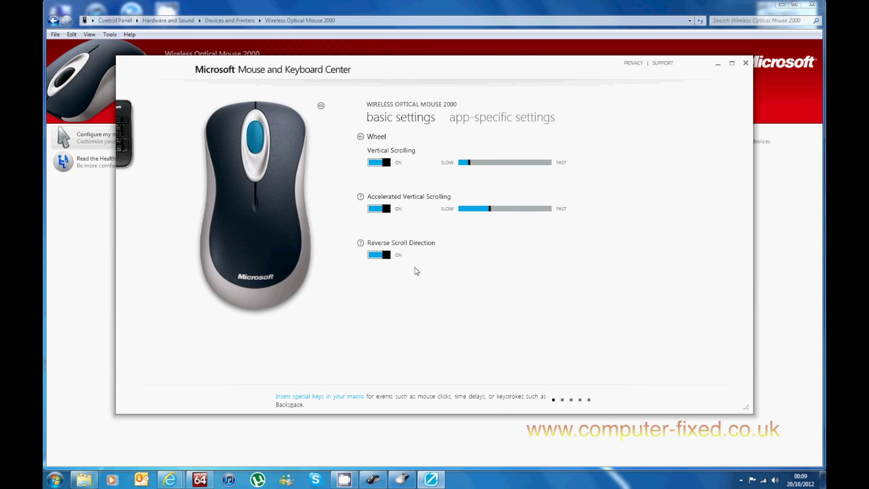